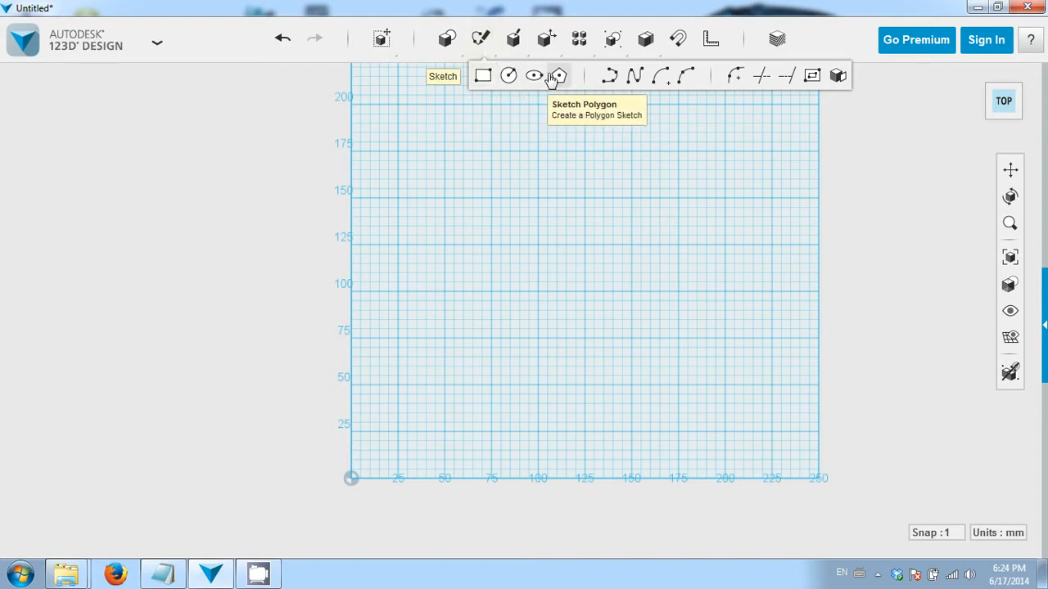
- Sketch a 75 mm by 50 mm rectangle on the grid
{"action": "left_click", "coordinate": [490, 78]}
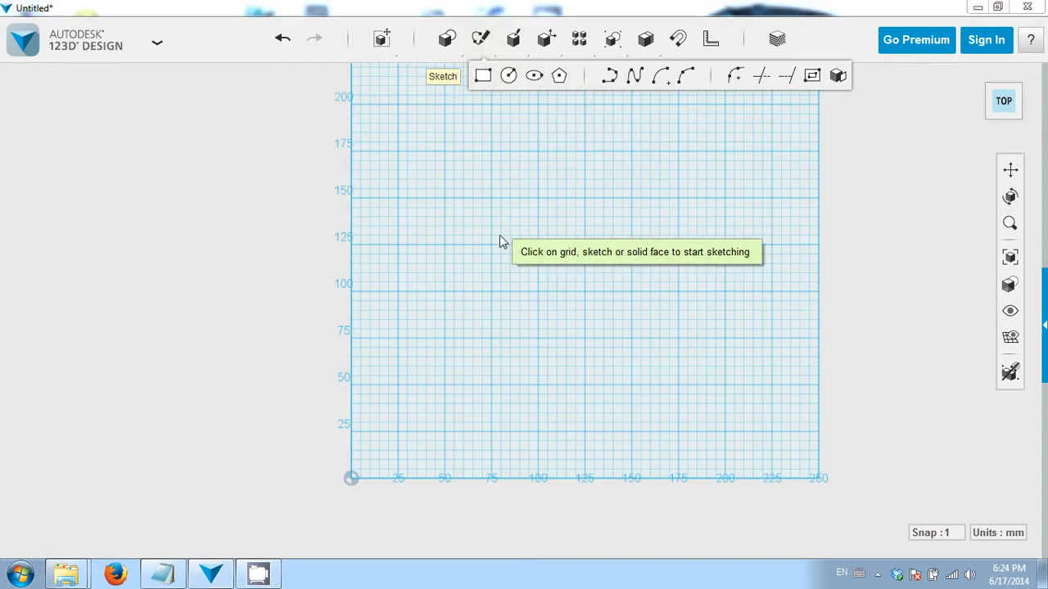
{"action": "left_click", "coordinate": [446, 293]}
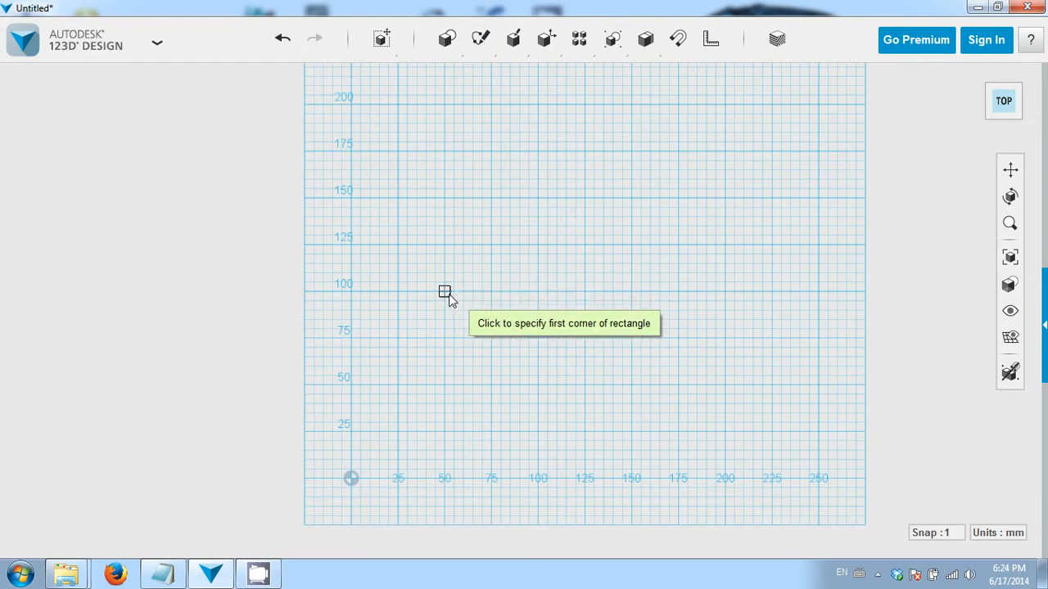
{"action": "left_click", "coordinate": [445, 292]}
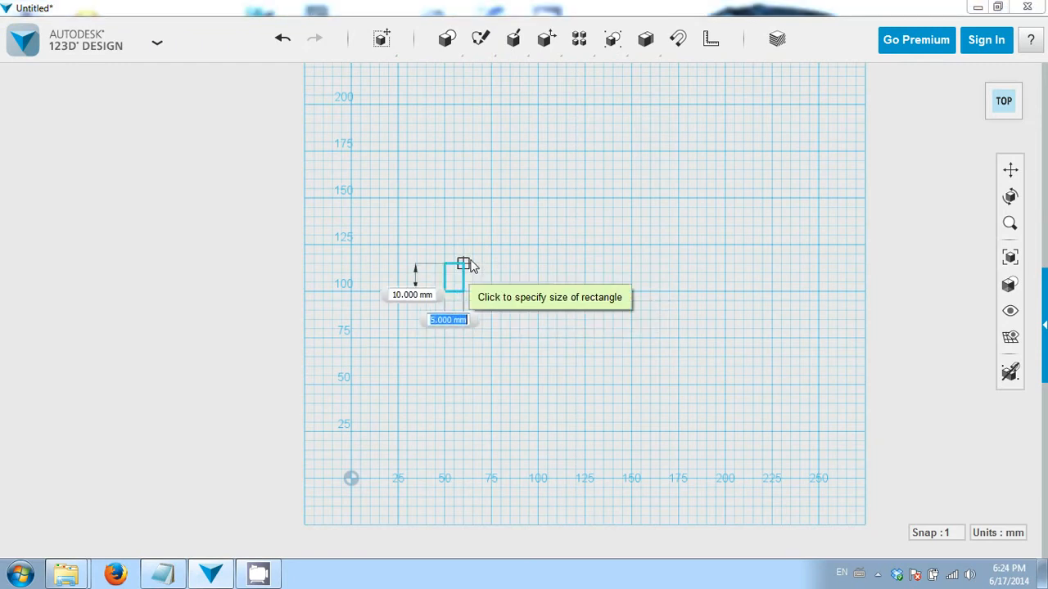
{"action": "left_click", "coordinate": [586, 210]}
{"action": "mouse_move", "coordinate": [573, 340]}
{"action": "right_mouse_down"}
{"action": "mouse_move", "coordinate": [576, 286]}
{"action": "mouse_move", "coordinate": [535, 336]}
{"action": "mouse_move", "coordinate": [594, 376]}
{"action": "mouse_move", "coordinate": [566, 384]}
{"action": "right_mouse_up"}
{"action": "key", "text": "Escape"}
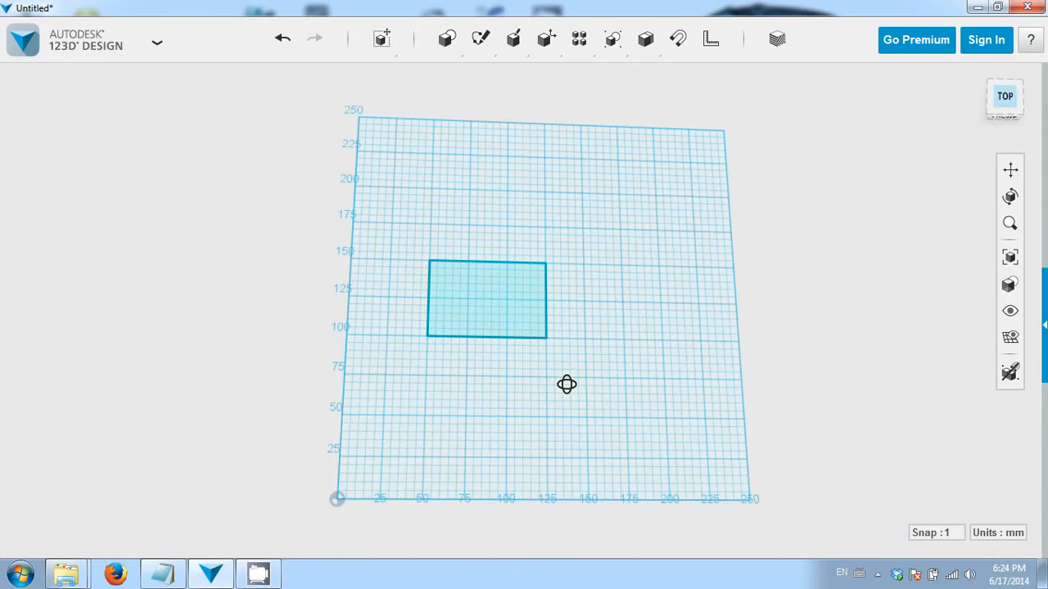
- Sketch a circle on the grid to the right of the rectangle
{"action": "mouse_move", "coordinate": [493, 41]}
{"action": "left_click", "coordinate": [508, 75]}
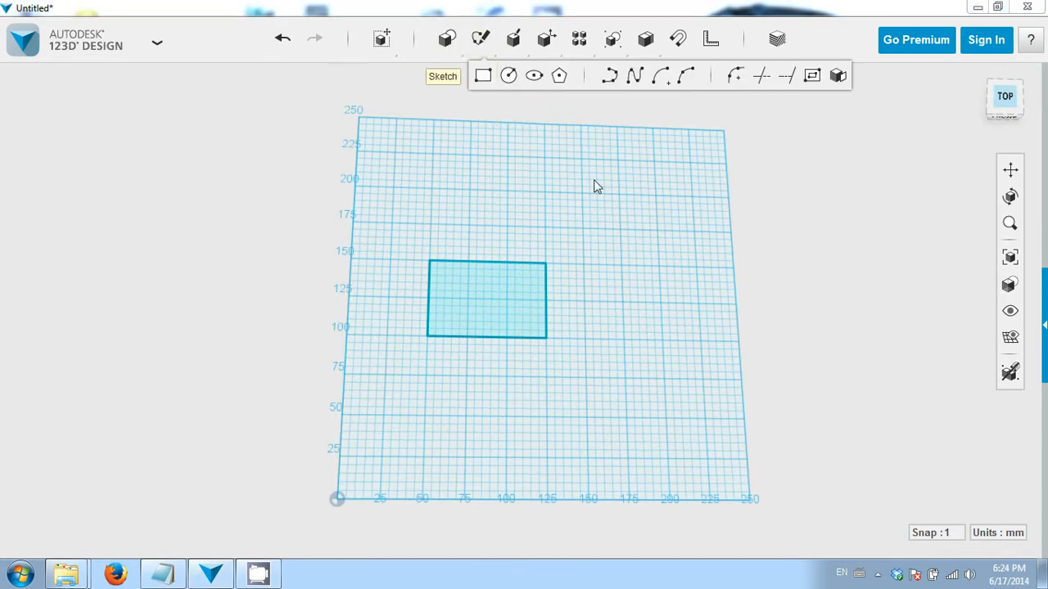
{"action": "left_click", "coordinate": [623, 303]}
{"action": "left_click", "coordinate": [650, 278]}
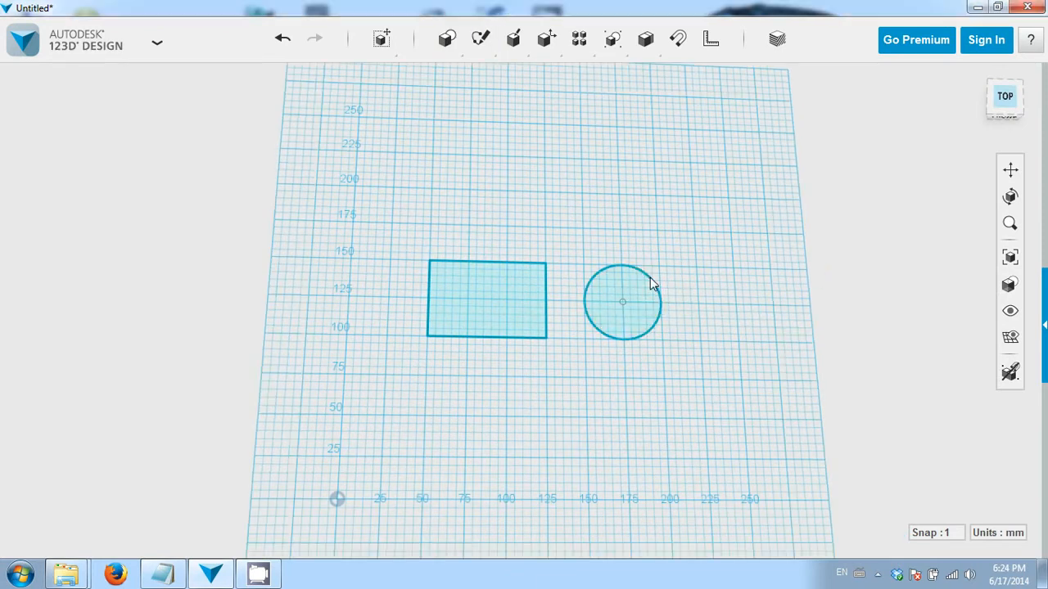
{"action": "right_click_drag", "start_coordinate": [611, 347], "coordinate": [591, 373]}
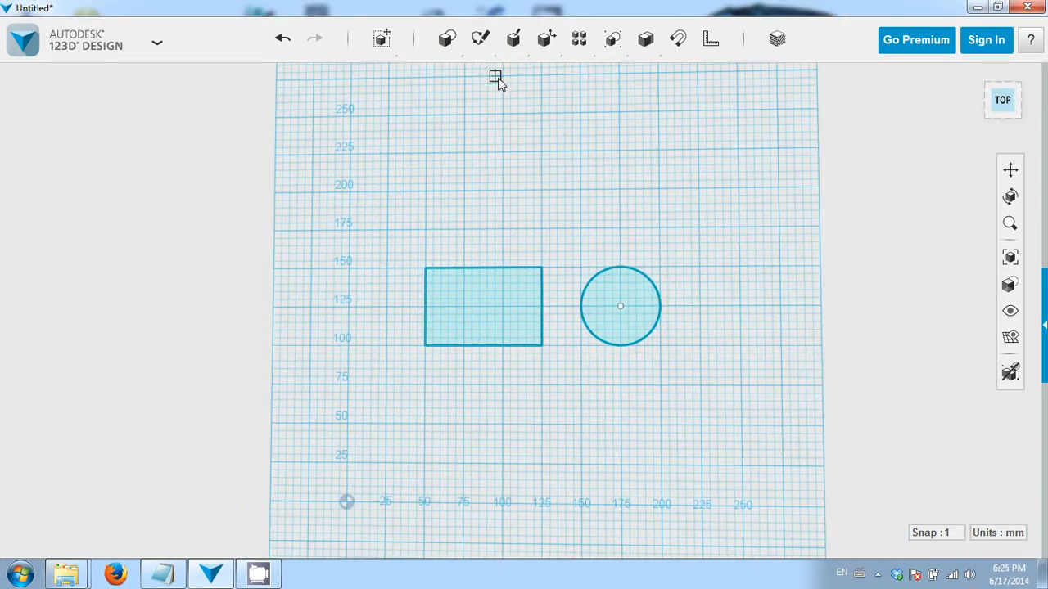
- Draw a closed polyline shape with several angled segments above the rectangle
{"action": "mouse_move", "coordinate": [480, 39]}
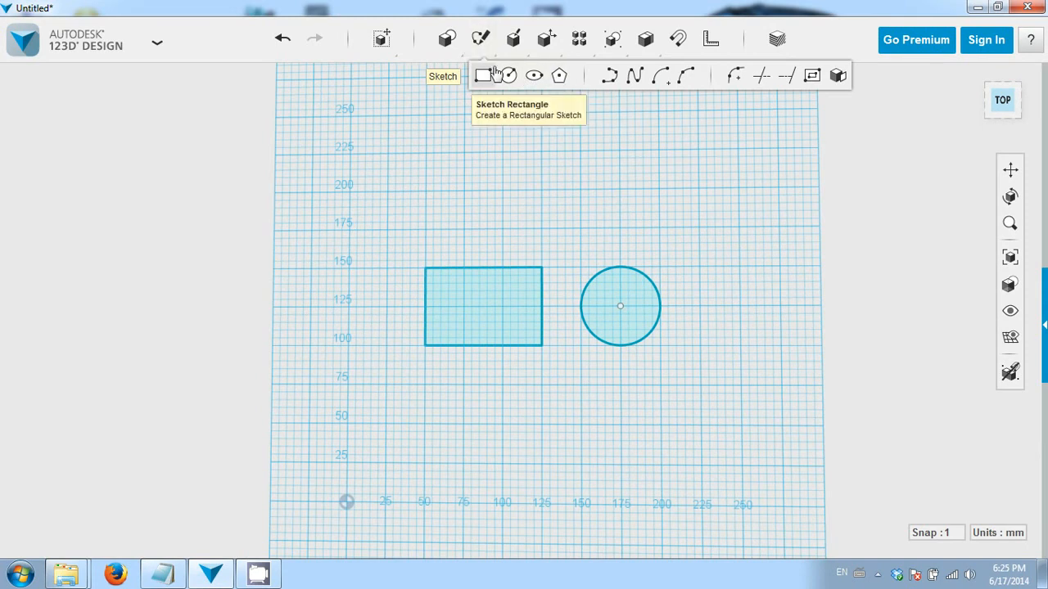
{"action": "left_click", "coordinate": [610, 78]}
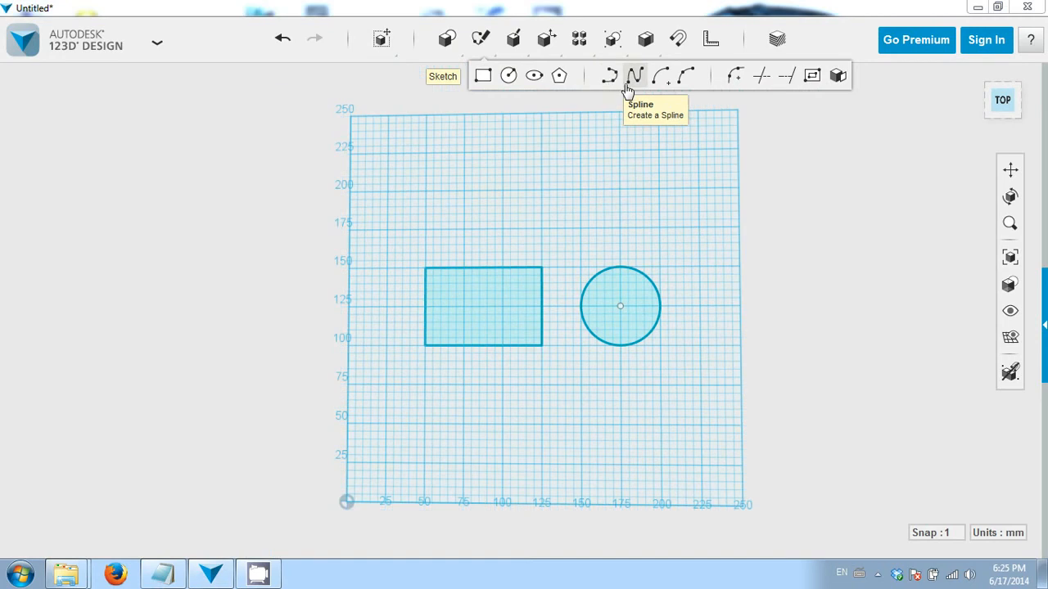
{"action": "left_click", "coordinate": [497, 196]}
{"action": "left_click", "coordinate": [497, 196]}
{"action": "left_click", "coordinate": [533, 214]}
{"action": "left_click", "coordinate": [580, 184]}
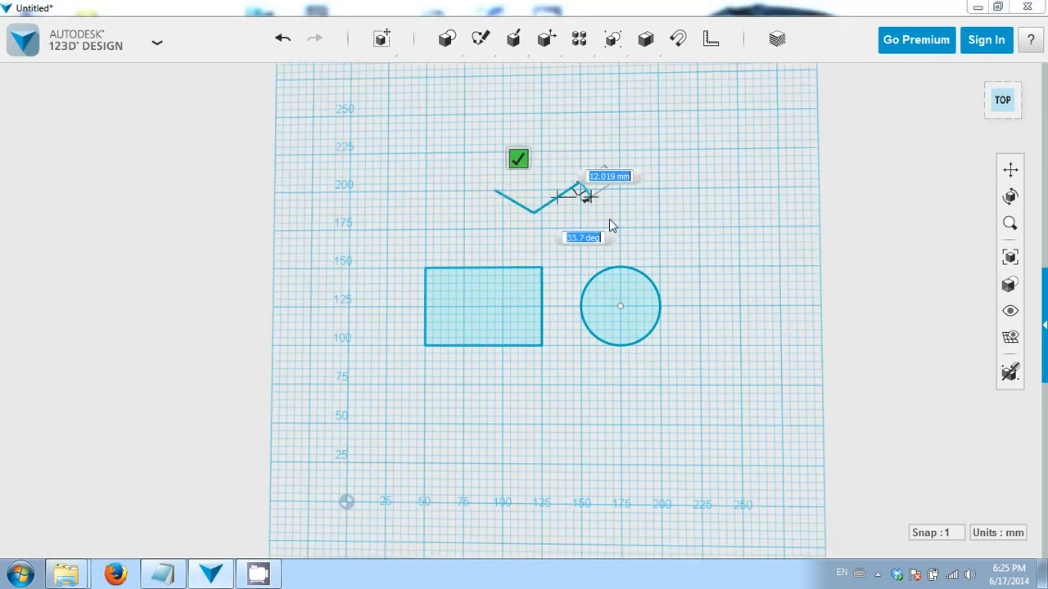
{"action": "left_click", "coordinate": [609, 224]}
{"action": "left_click", "coordinate": [517, 243]}
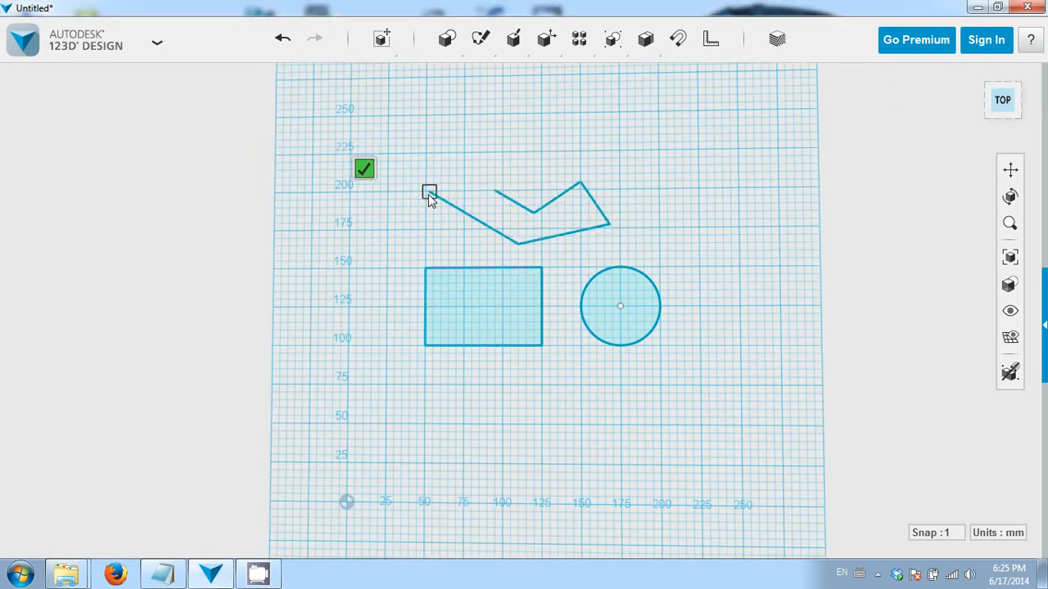
{"action": "left_click", "coordinate": [429, 193]}
{"action": "left_click", "coordinate": [474, 151]}
{"action": "left_click", "coordinate": [495, 191]}
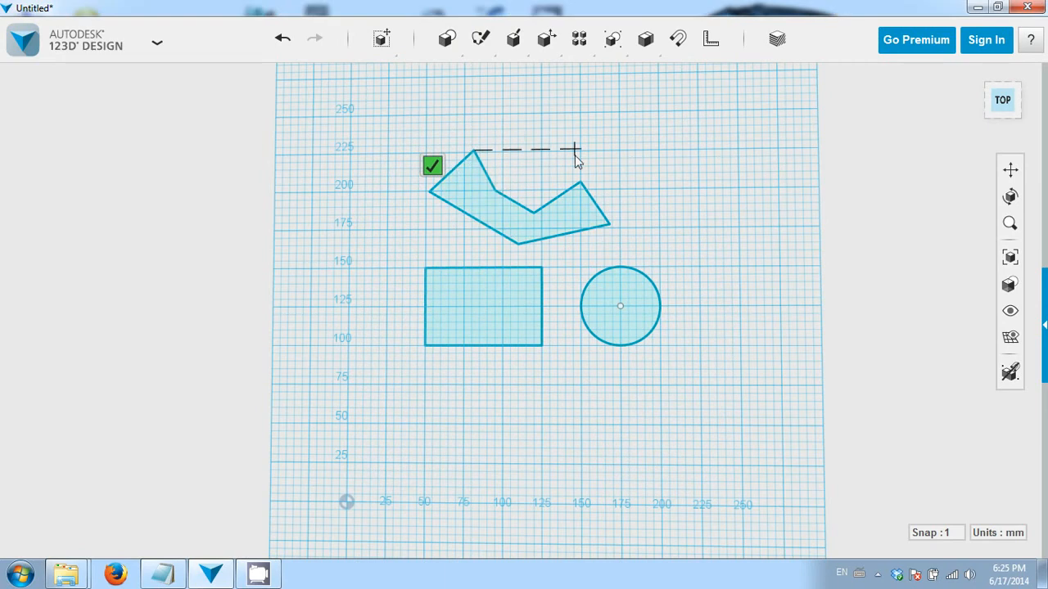
{"action": "key", "text": "Escape"}
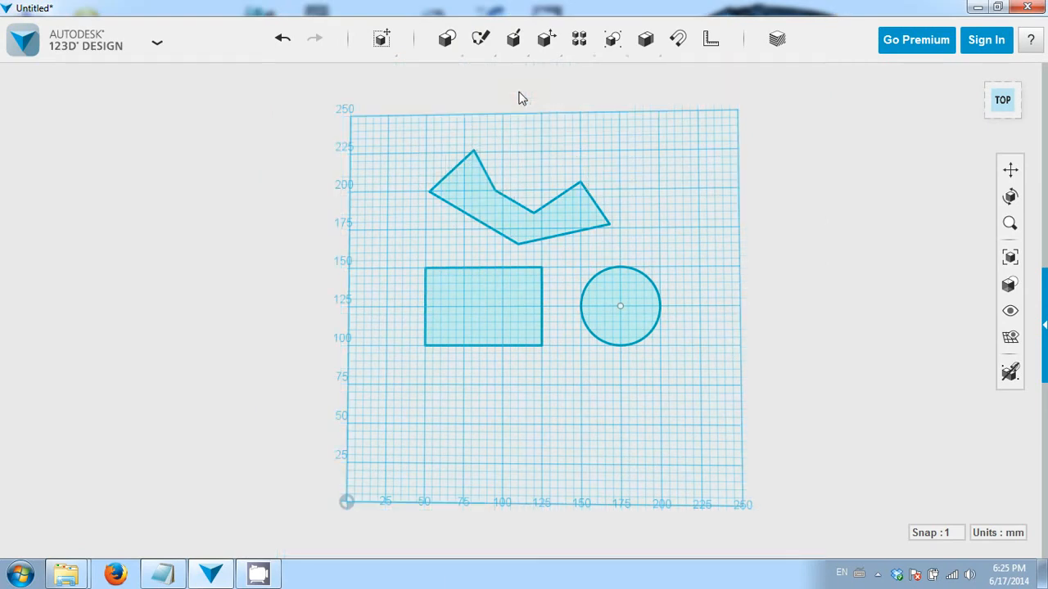
- Draw a closed spline shape above the circle through four points
{"action": "left_click", "coordinate": [648, 191]}
{"action": "left_click", "coordinate": [674, 180]}
{"action": "left_click", "coordinate": [747, 235]}
{"action": "left_click", "coordinate": [708, 281]}
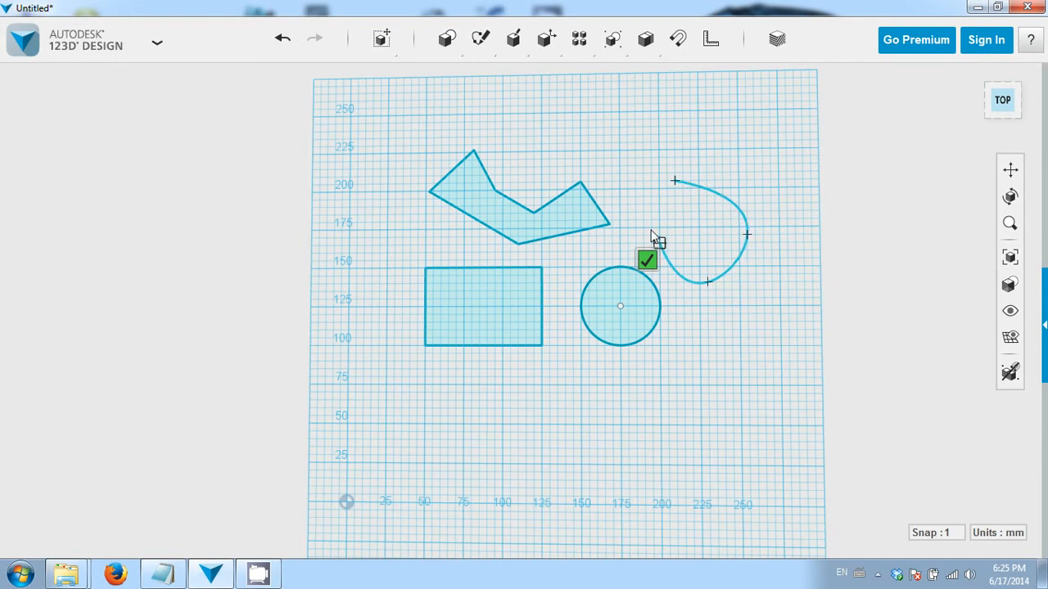
{"action": "left_click", "coordinate": [636, 212]}
{"action": "left_click", "coordinate": [676, 181]}
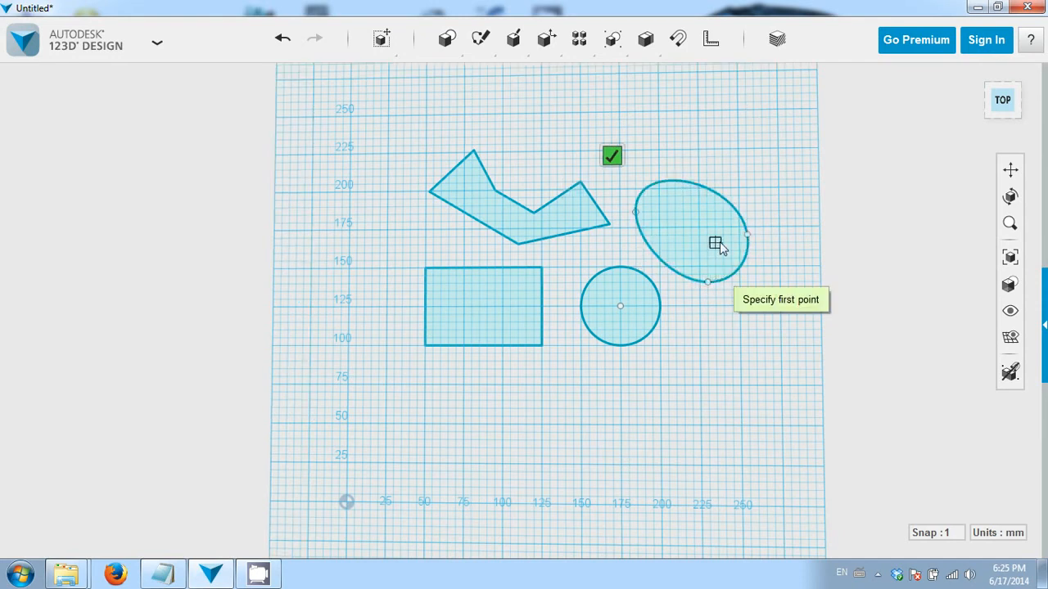
{"action": "key", "text": "Escape"}
- Shorten the rectangle by moving its top edge downward in the top view
{"action": "middle_click_drag", "start_coordinate": [580, 352], "coordinate": [603, 403]}
{"action": "scroll", "coordinate": [604, 403], "scroll_direction": "up", "scroll_amount": 1}
{"action": "left_click", "coordinate": [1005, 103]}
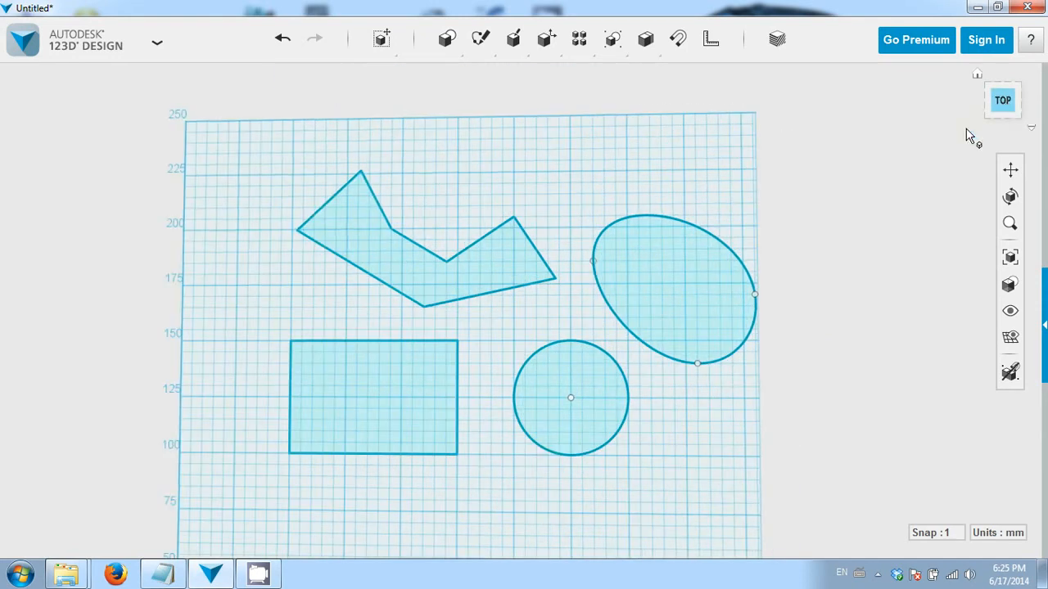
{"action": "middle_click_drag", "start_coordinate": [580, 298], "coordinate": [617, 300]}
{"action": "scroll", "coordinate": [617, 300], "scroll_direction": "down", "scroll_amount": 1}
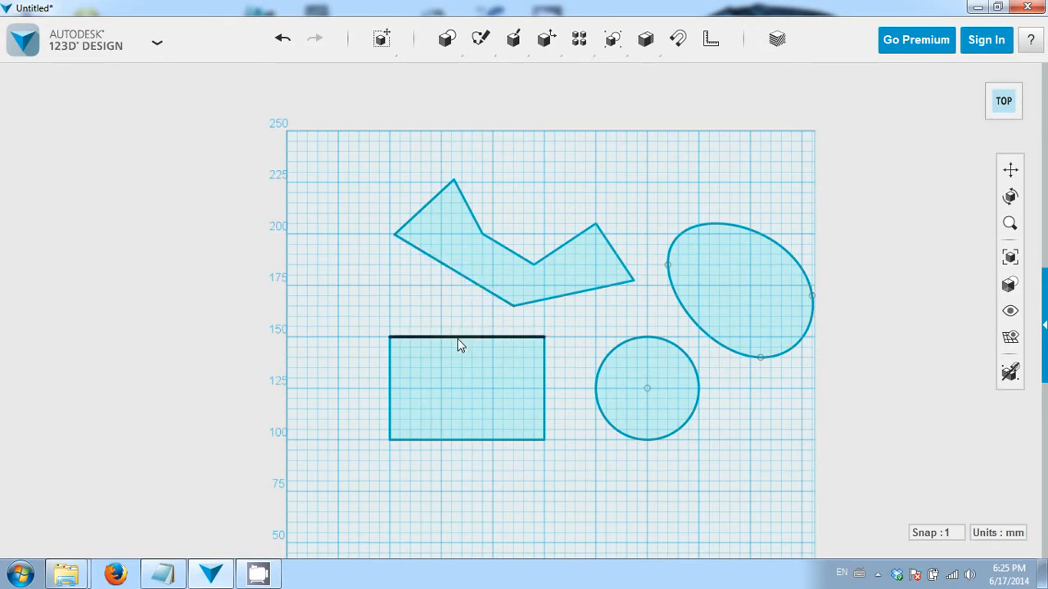
{"action": "left_click_drag", "start_coordinate": [522, 337], "coordinate": [548, 385]}
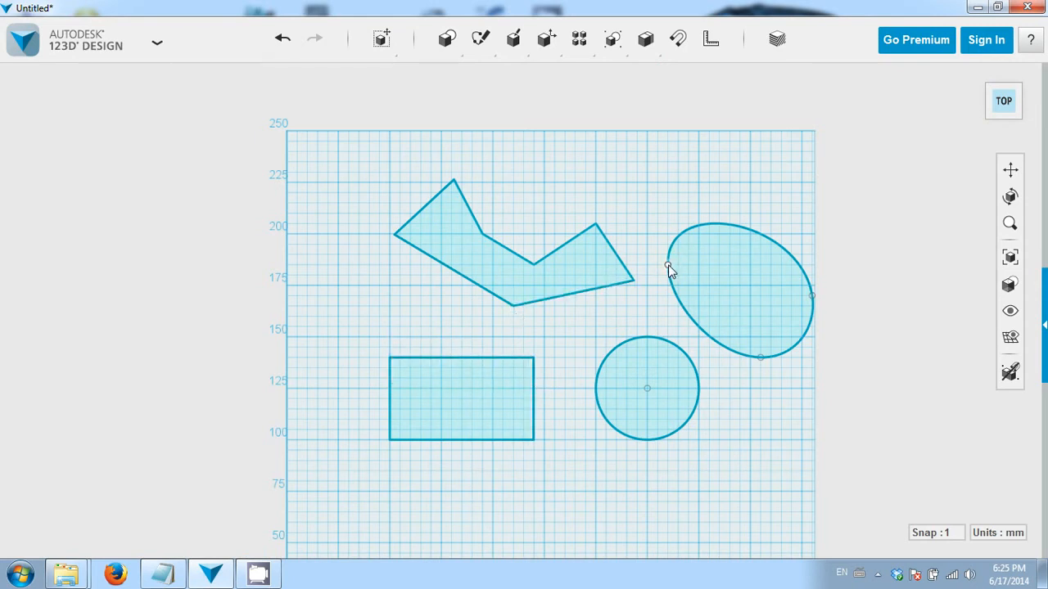
- Reshape the spline by moving two of its points, and shift the circle down and right
{"action": "left_click_drag", "start_coordinate": [668, 265], "coordinate": [672, 193]}
{"action": "mouse_move", "coordinate": [814, 298]}
{"action": "left_mouse_down"}
{"action": "mouse_move", "coordinate": [767, 296]}
{"action": "mouse_move", "coordinate": [775, 274]}
{"action": "left_mouse_up"}
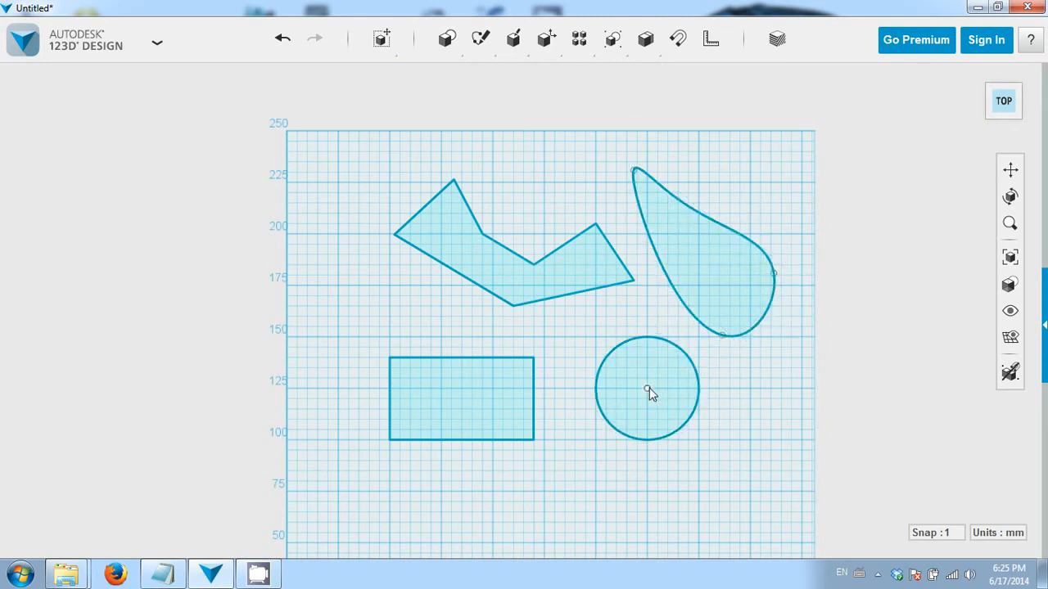
{"action": "left_click_drag", "start_coordinate": [650, 393], "coordinate": [677, 414]}
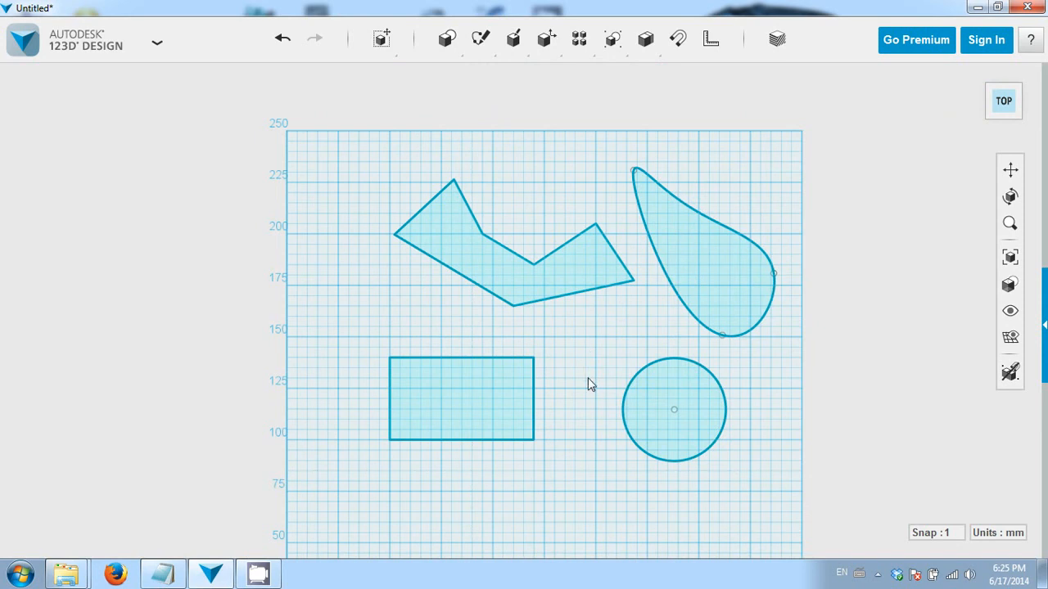
- Orbit and zoom around the sketches to inspect them in 3D
{"action": "right_click_drag", "start_coordinate": [583, 409], "coordinate": [581, 344]}
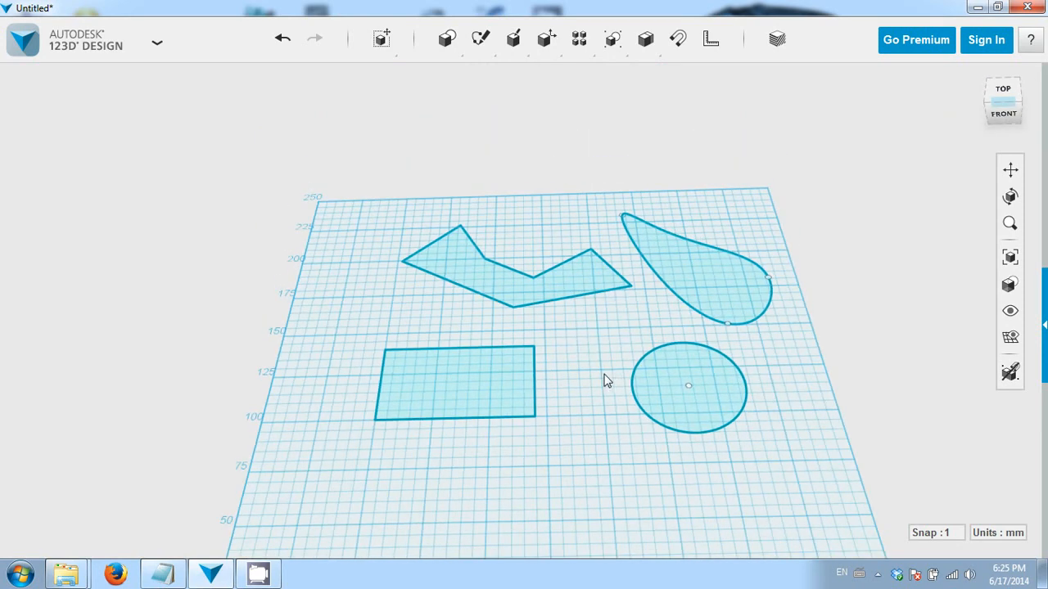
{"action": "left_click", "coordinate": [525, 404]}
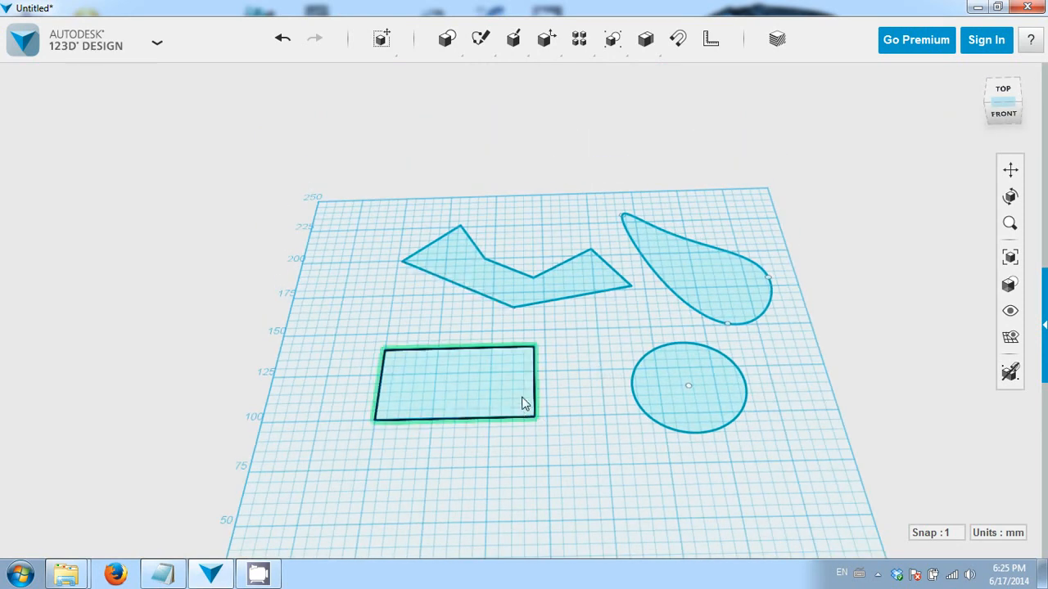
{"action": "mouse_move", "coordinate": [615, 439]}
{"action": "right_mouse_down"}
{"action": "mouse_move", "coordinate": [615, 410]}
{"action": "mouse_move", "coordinate": [613, 459]}
{"action": "mouse_move", "coordinate": [589, 447]}
{"action": "mouse_move", "coordinate": [606, 419]}
{"action": "mouse_move", "coordinate": [627, 409]}
{"action": "mouse_move", "coordinate": [617, 450]}
{"action": "right_mouse_up"}
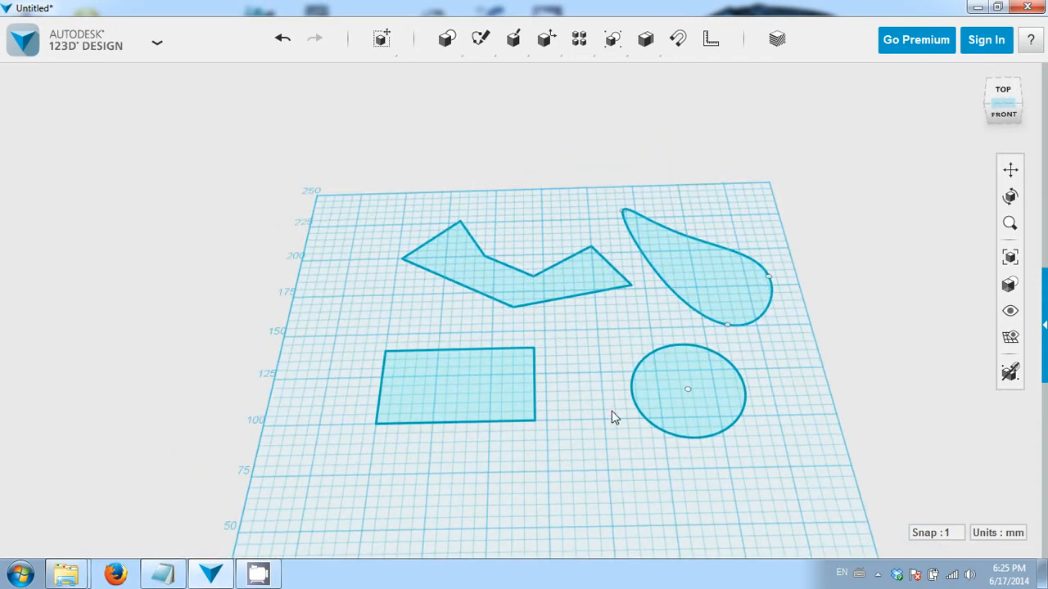
{"action": "right_click_drag", "start_coordinate": [603, 335], "coordinate": [594, 370]}
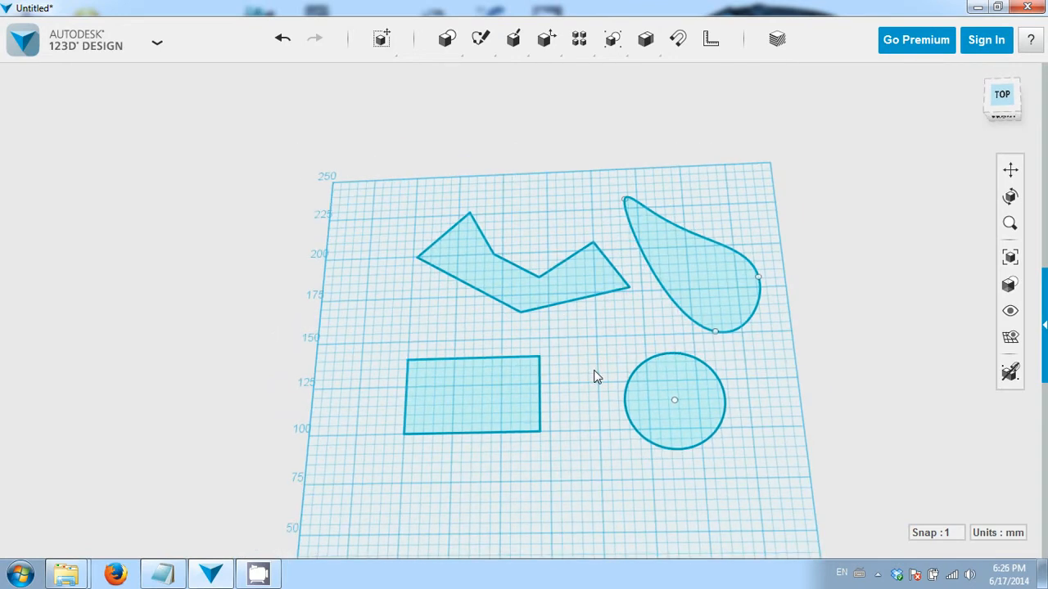
{"action": "right_click_drag", "start_coordinate": [583, 428], "coordinate": [582, 404]}
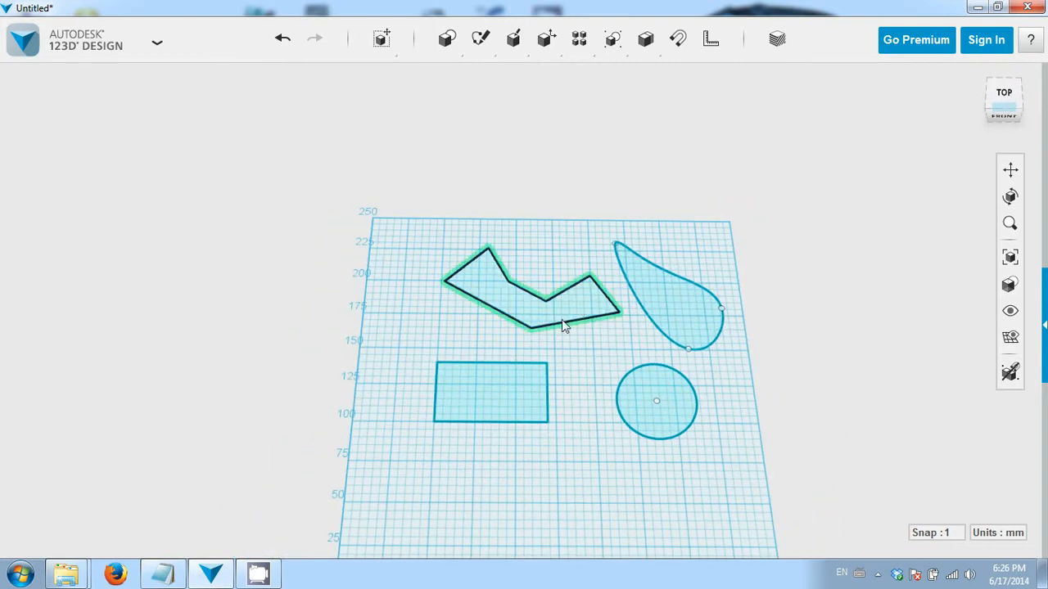
{"action": "scroll", "coordinate": [614, 367], "scroll_direction": "up", "scroll_amount": 4}
{"action": "scroll", "coordinate": [613, 367], "scroll_direction": "down", "scroll_amount": 1}
{"action": "middle_click_drag", "start_coordinate": [581, 372], "coordinate": [609, 383]}
{"action": "scroll", "coordinate": [609, 384], "scroll_direction": "up", "scroll_amount": 1}
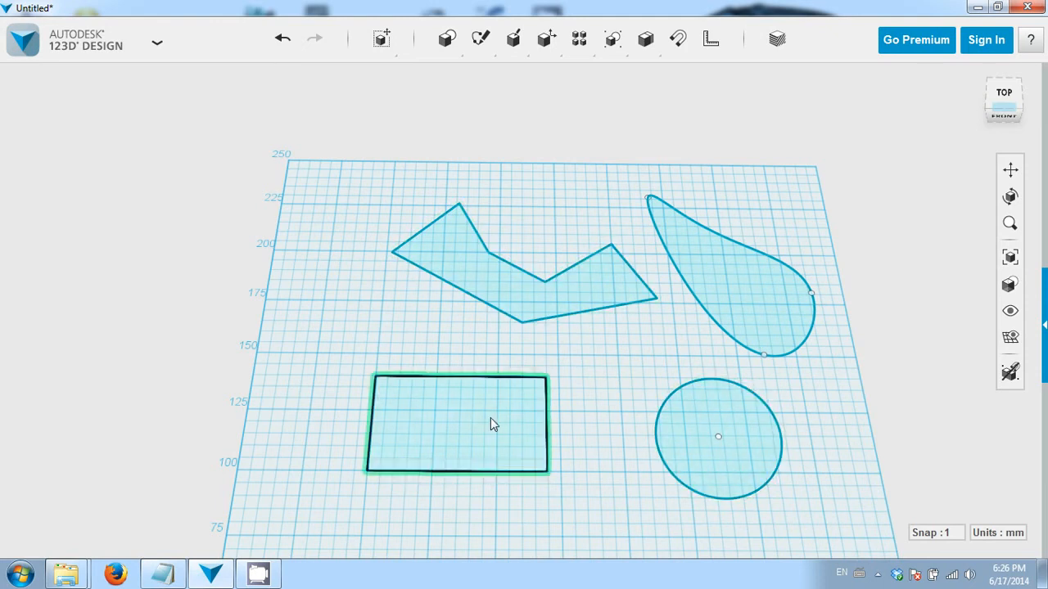
- Extrude the polyline shape upward into a solid with the Extrude tool
{"action": "mouse_move", "coordinate": [514, 51]}
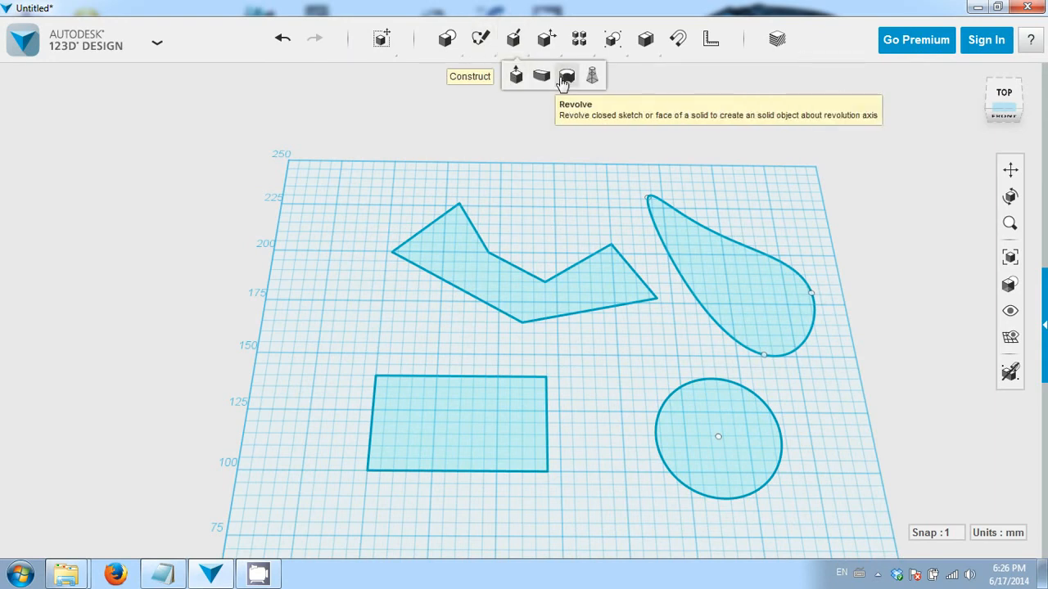
{"action": "left_click", "coordinate": [522, 80]}
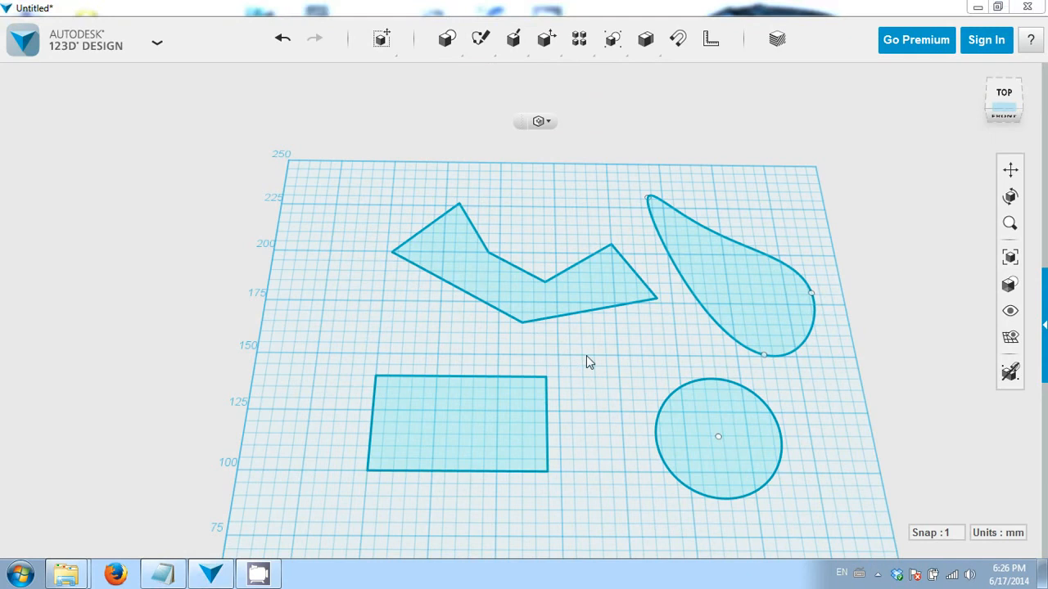
{"action": "right_click_drag", "start_coordinate": [598, 369], "coordinate": [592, 347]}
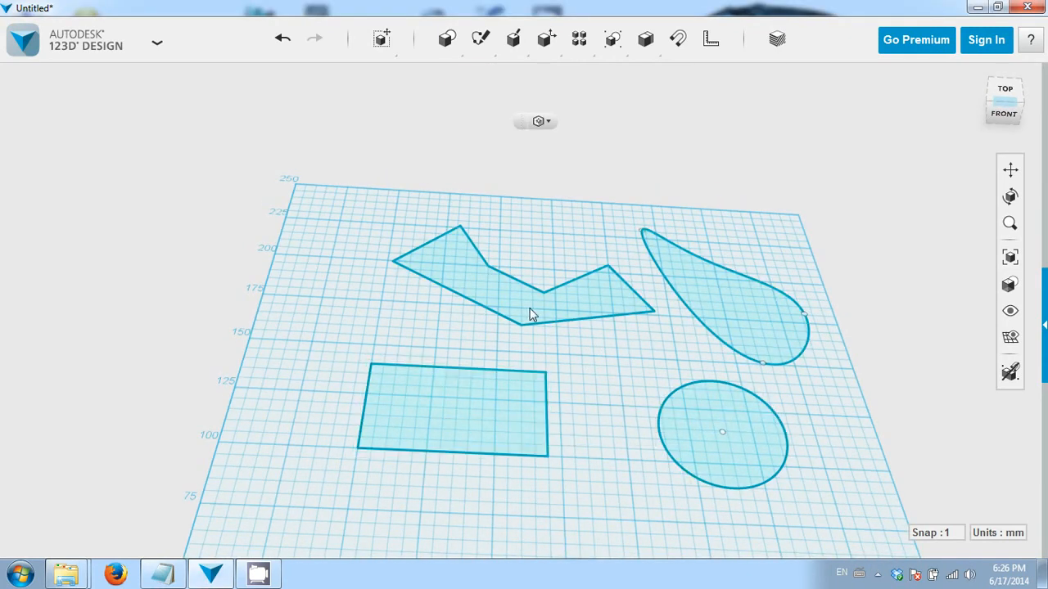
{"action": "left_click", "coordinate": [498, 299]}
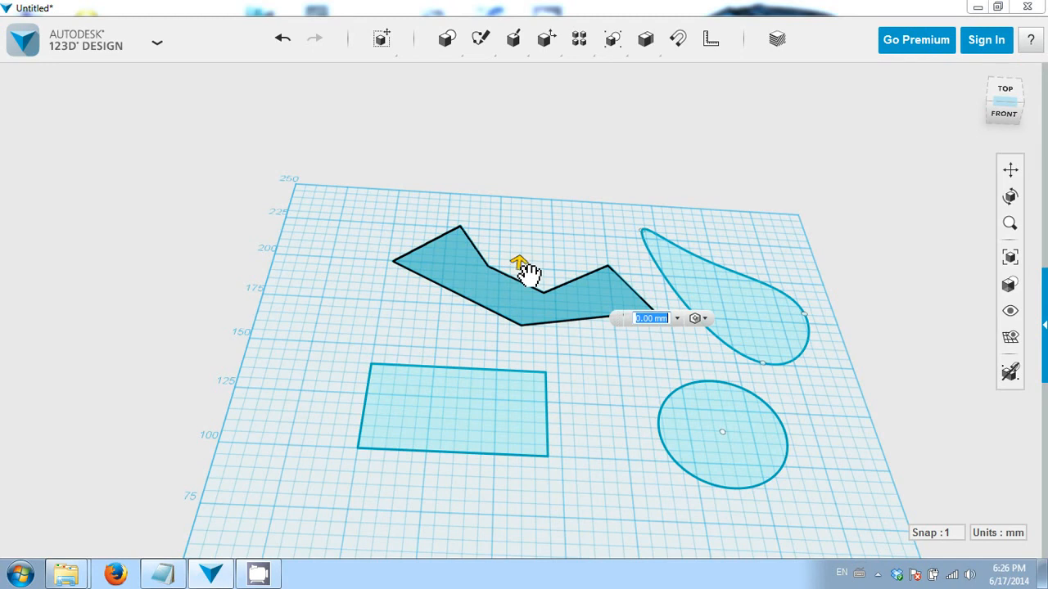
{"action": "left_click_drag", "start_coordinate": [528, 274], "coordinate": [532, 214]}
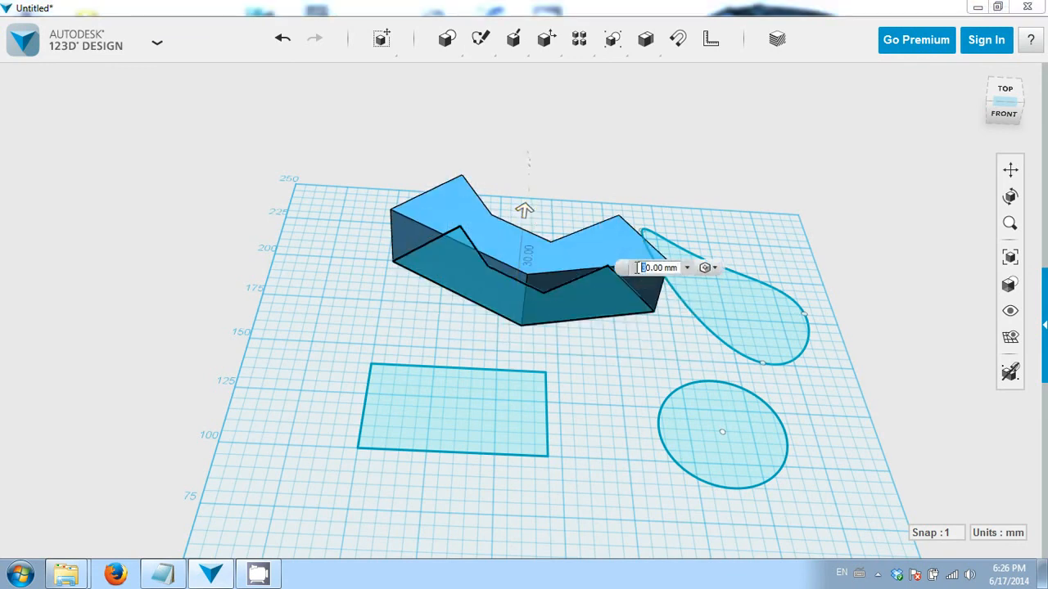
{"action": "key", "text": "Return"}
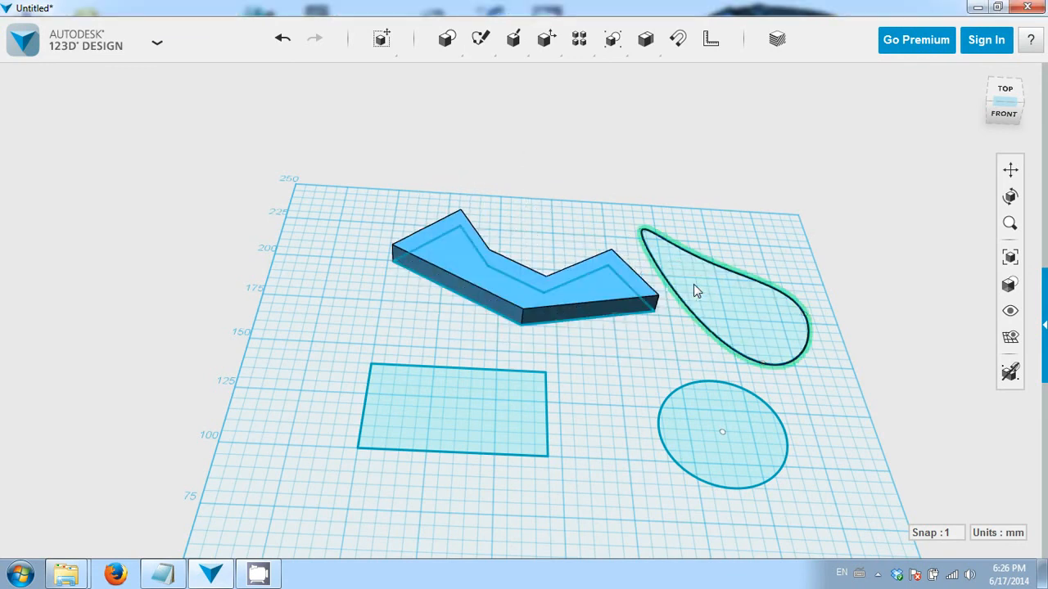
- Revolve the circle 180 degrees about the rectangle's right edge with the Revolve tool
{"action": "right_click_drag", "start_coordinate": [512, 341], "coordinate": [729, 273]}
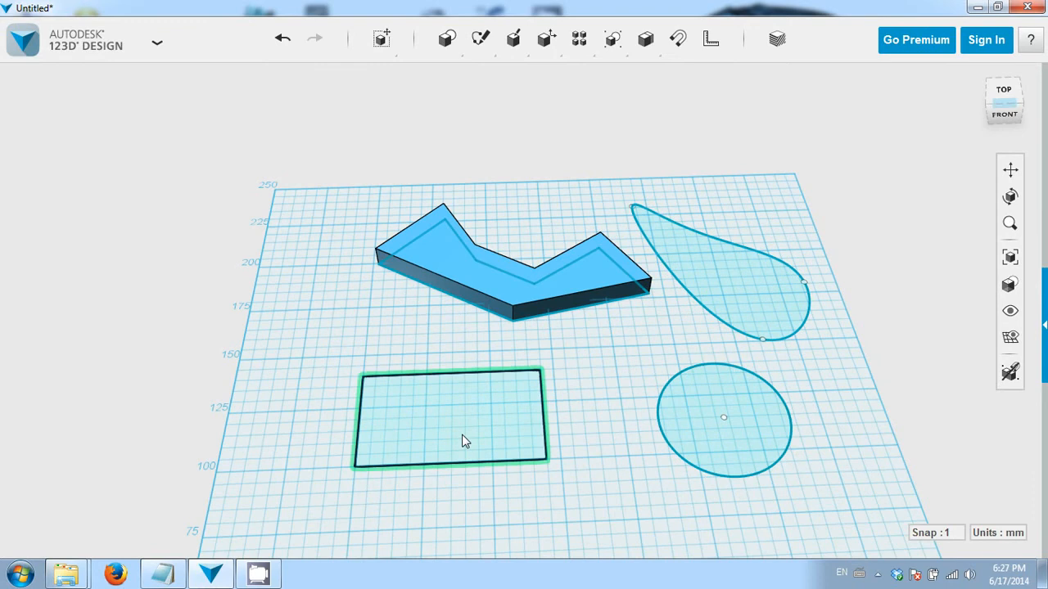
{"action": "mouse_move", "coordinate": [622, 431]}
{"action": "right_mouse_down"}
{"action": "mouse_move", "coordinate": [604, 399]}
{"action": "mouse_move", "coordinate": [603, 363]}
{"action": "mouse_move", "coordinate": [580, 356]}
{"action": "right_mouse_up"}
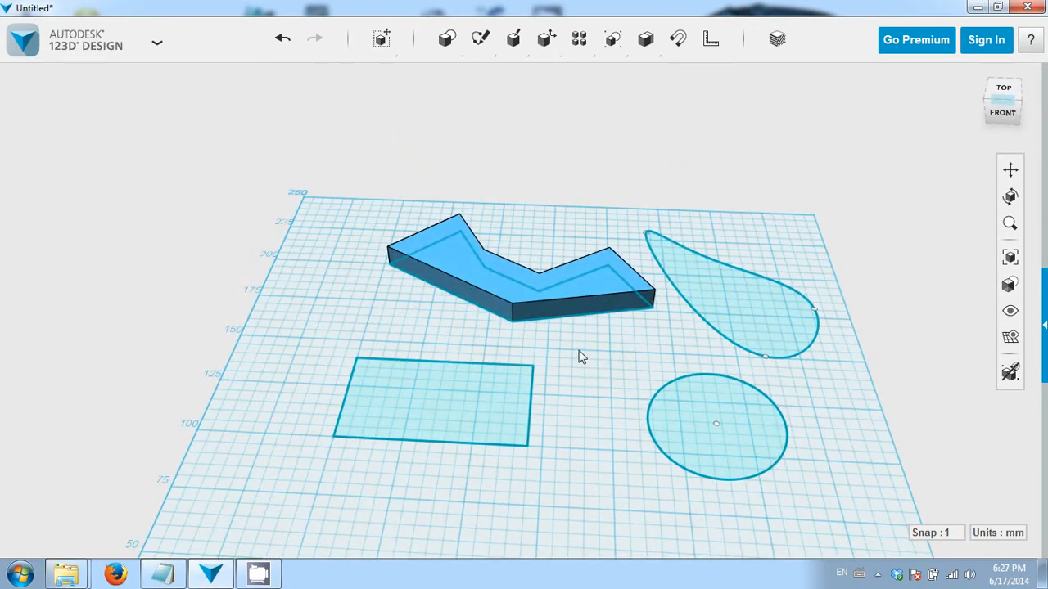
{"action": "mouse_move", "coordinate": [480, 41]}
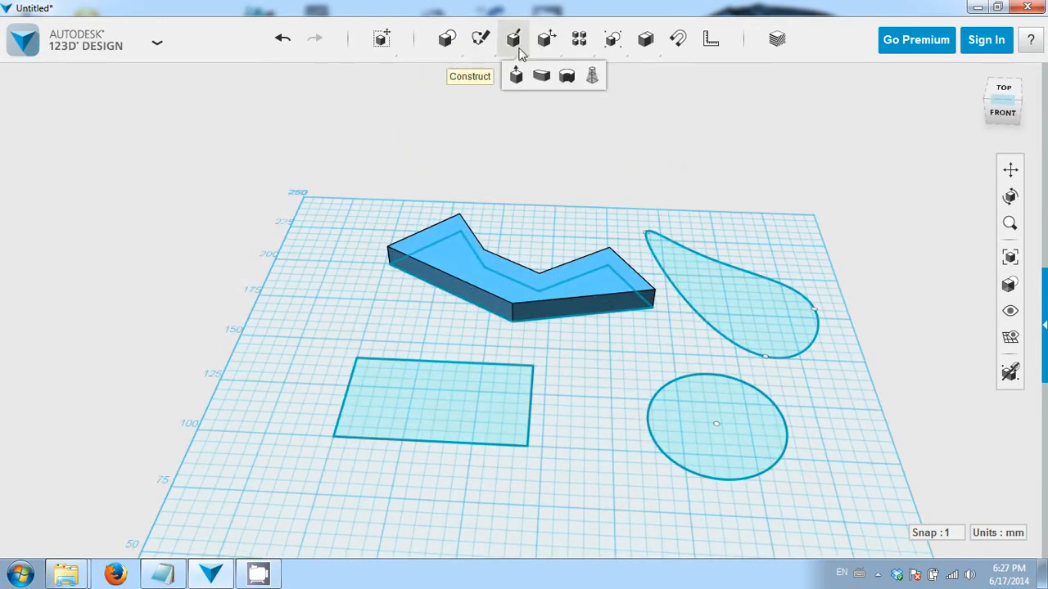
{"action": "left_click", "coordinate": [567, 76]}
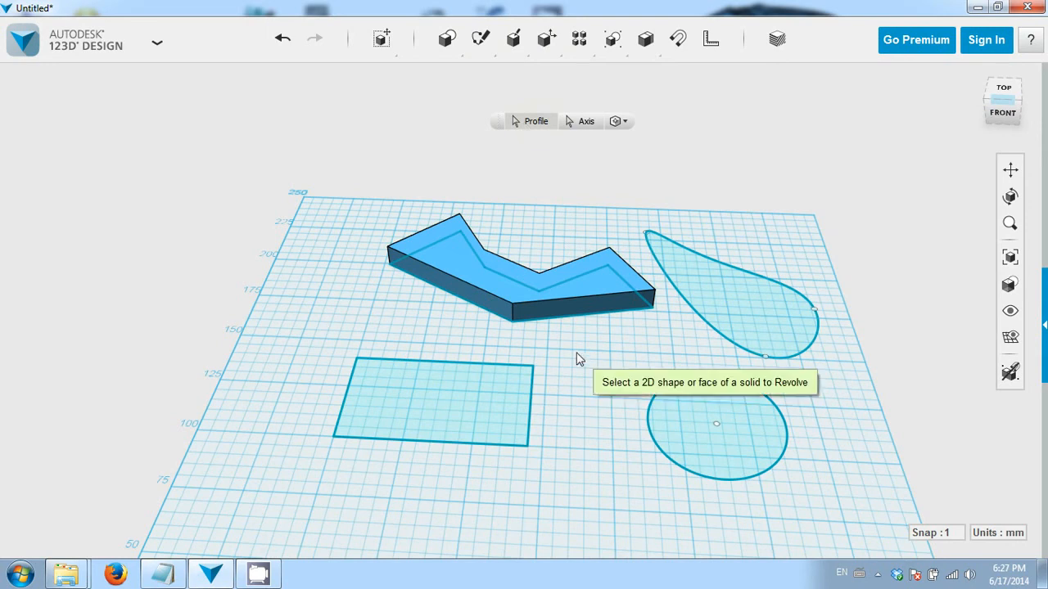
{"action": "left_click", "coordinate": [679, 424]}
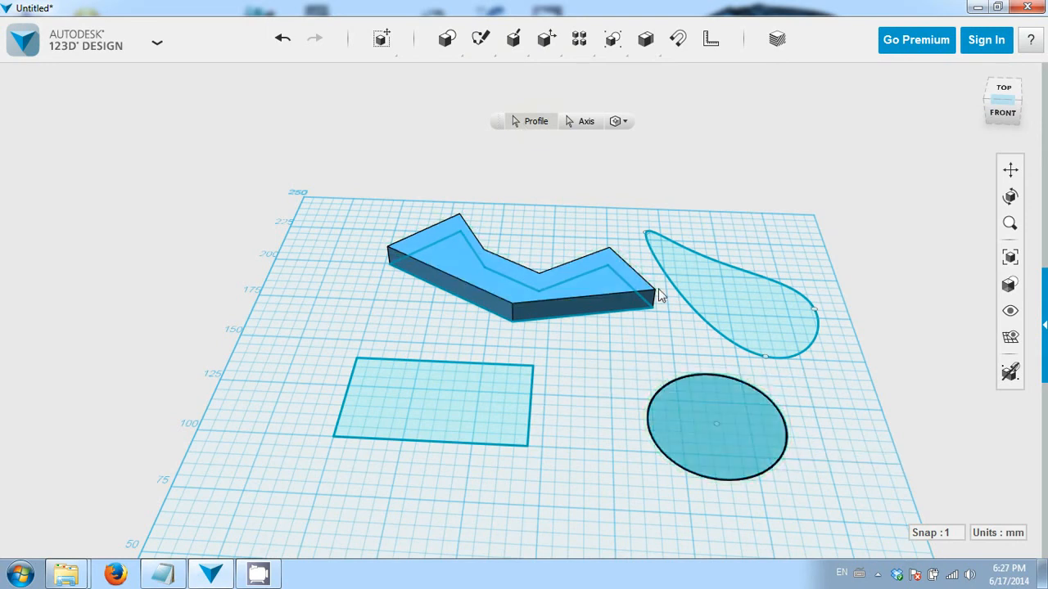
{"action": "left_click", "coordinate": [584, 122]}
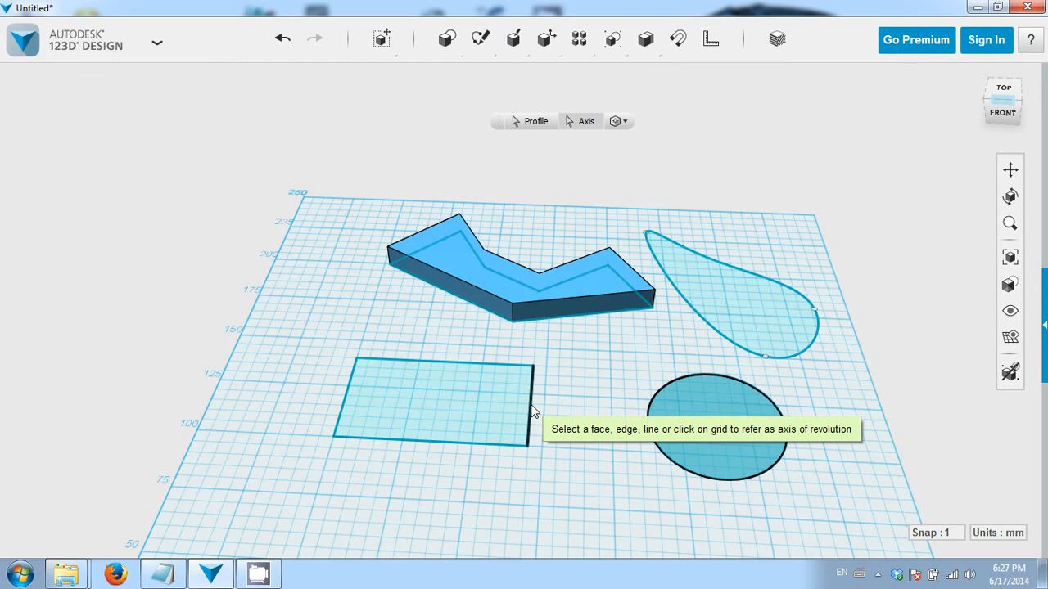
{"action": "left_click", "coordinate": [532, 411]}
{"action": "right_click_drag", "start_coordinate": [672, 390], "coordinate": [591, 416]}
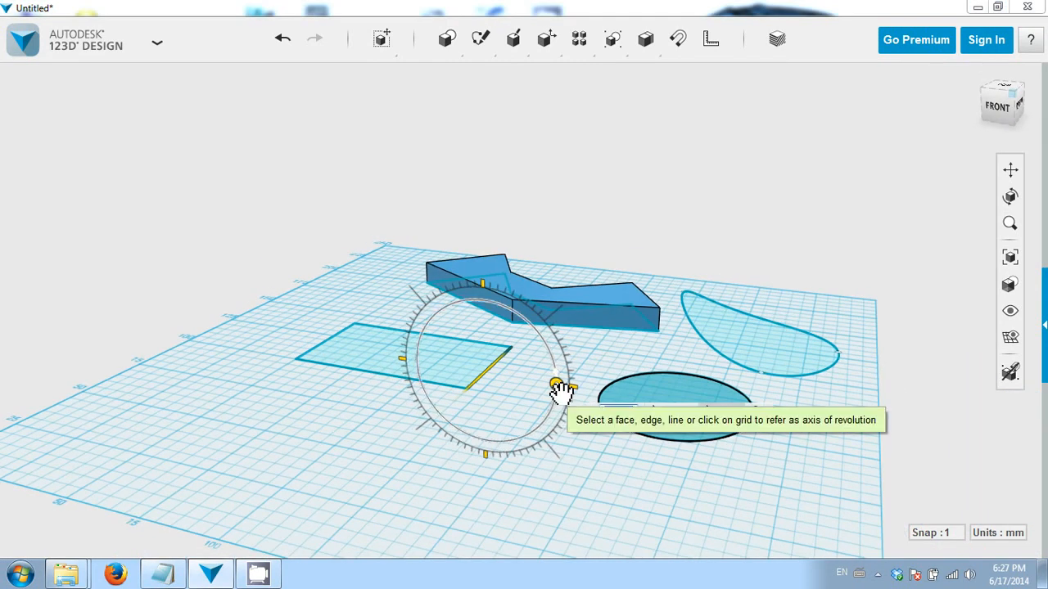
{"action": "left_click_drag", "start_coordinate": [556, 385], "coordinate": [485, 245]}
{"action": "double_click", "coordinate": [631, 411]}
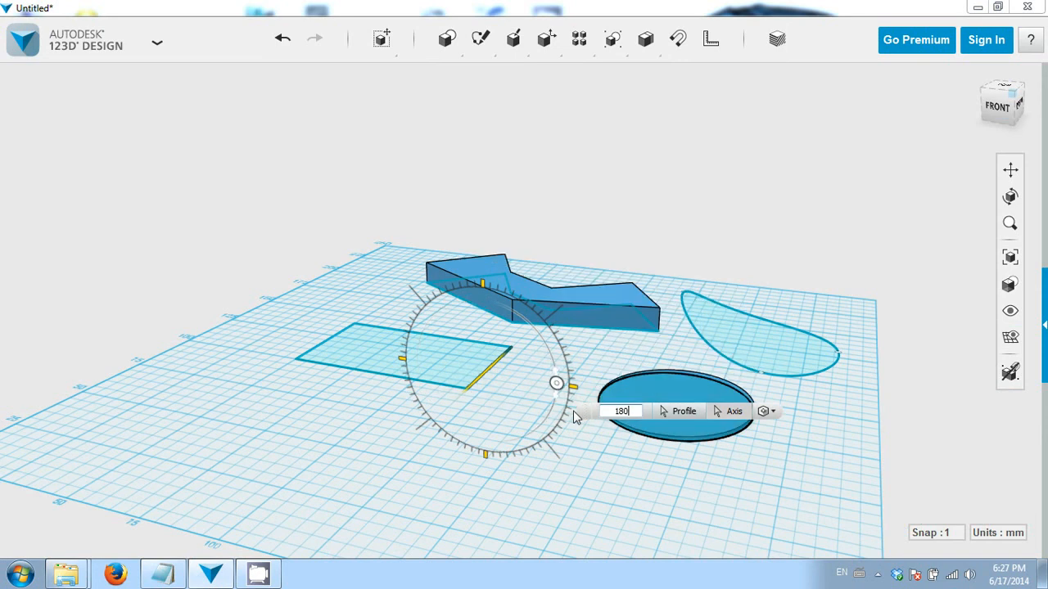
{"action": "type", "text": "180"}
{"action": "key", "text": "Return"}
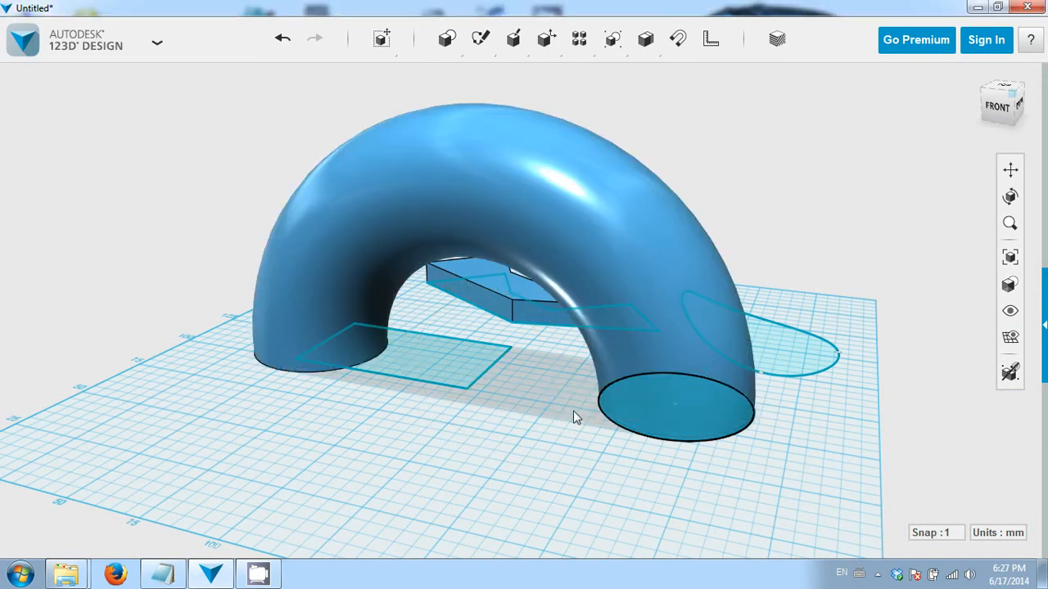
- Orbit around the model to inspect the revolved solid from several angles
{"action": "right_click_drag", "start_coordinate": [569, 351], "coordinate": [596, 390]}
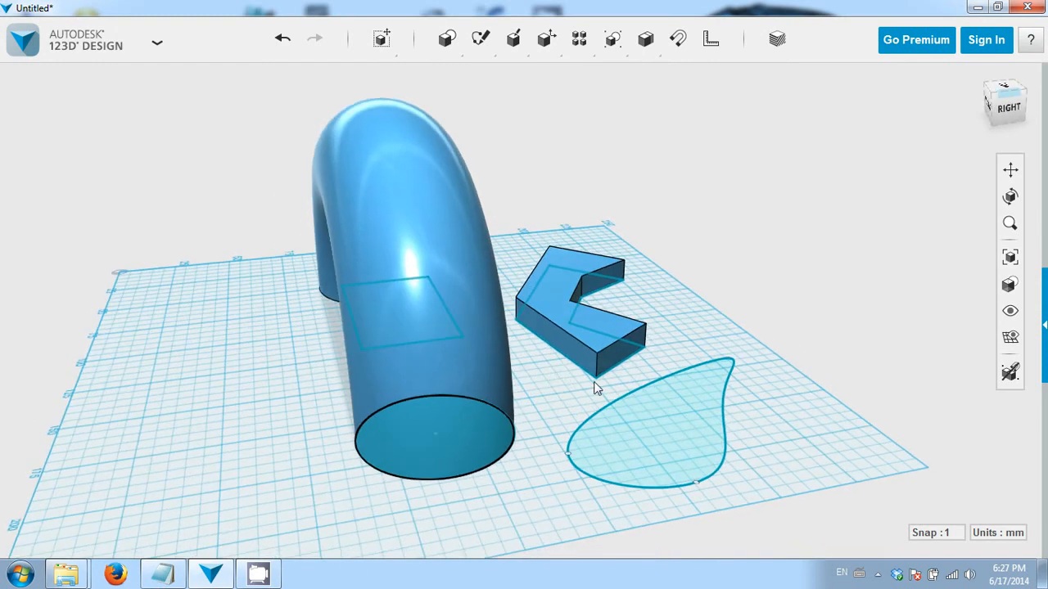
{"action": "right_click_drag", "start_coordinate": [510, 384], "coordinate": [619, 392]}
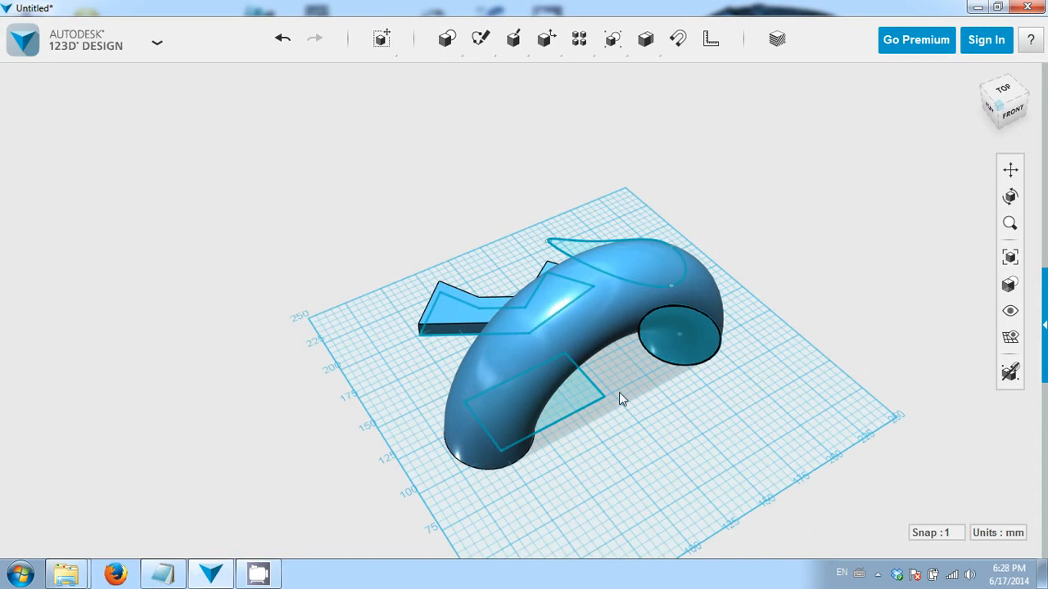
{"action": "mouse_move", "coordinate": [523, 50]}
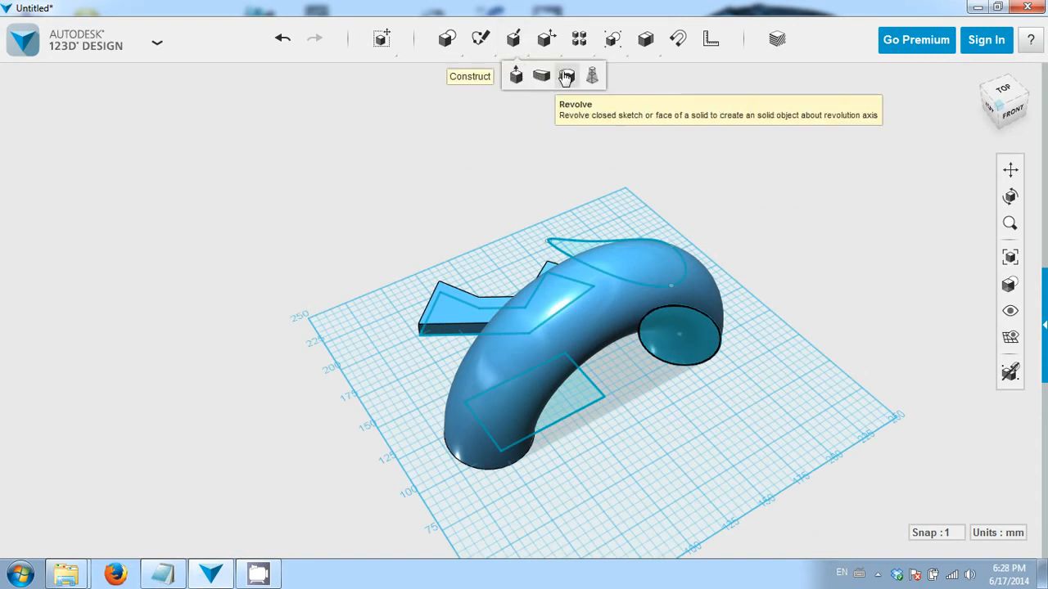
{"action": "right_click_drag", "start_coordinate": [658, 450], "coordinate": [681, 425]}
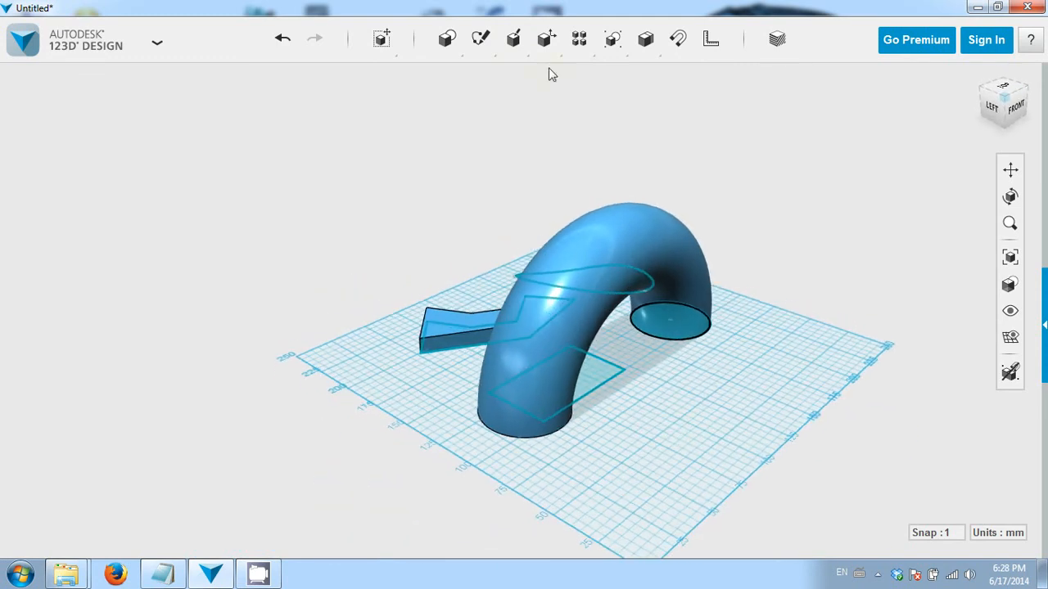
{"action": "mouse_move", "coordinate": [543, 41]}
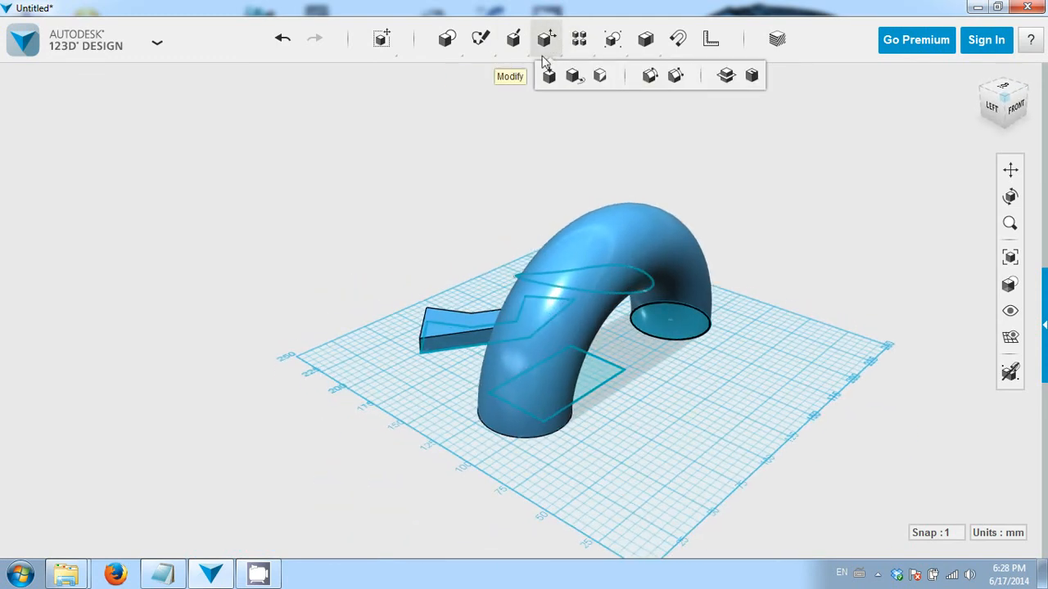
{"action": "mouse_move", "coordinate": [514, 47]}
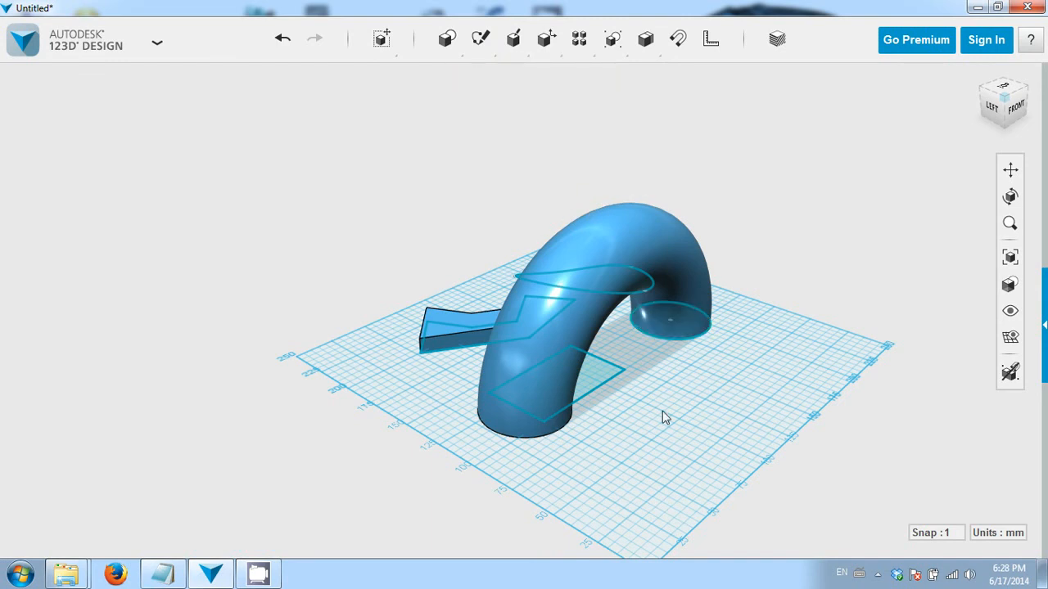
{"action": "right_click_drag", "start_coordinate": [662, 413], "coordinate": [630, 417]}
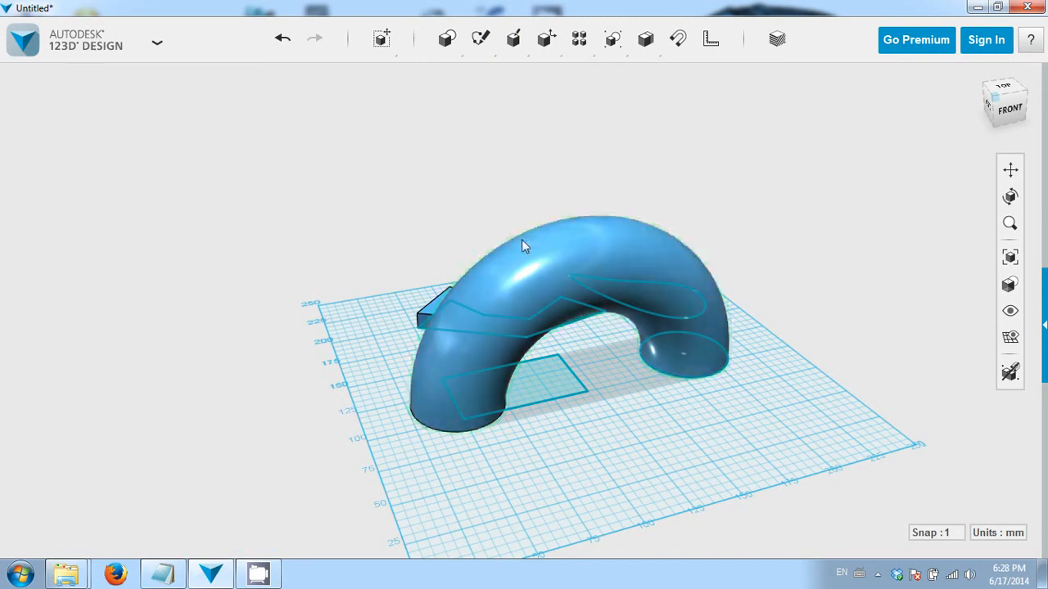
{"action": "right_click_drag", "start_coordinate": [531, 243], "coordinate": [418, 381]}
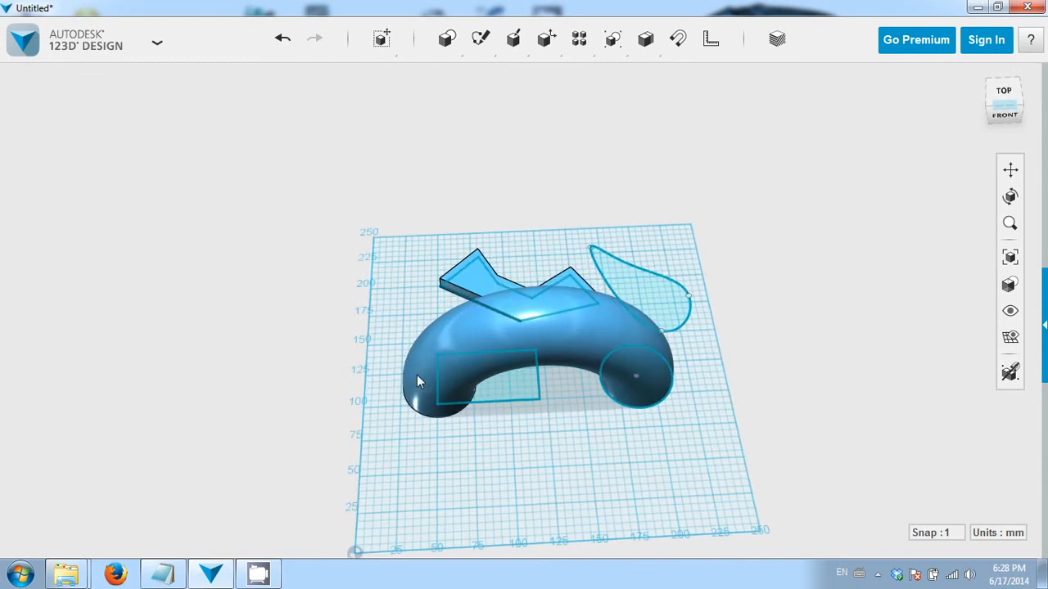
{"action": "left_click", "coordinate": [257, 577]}
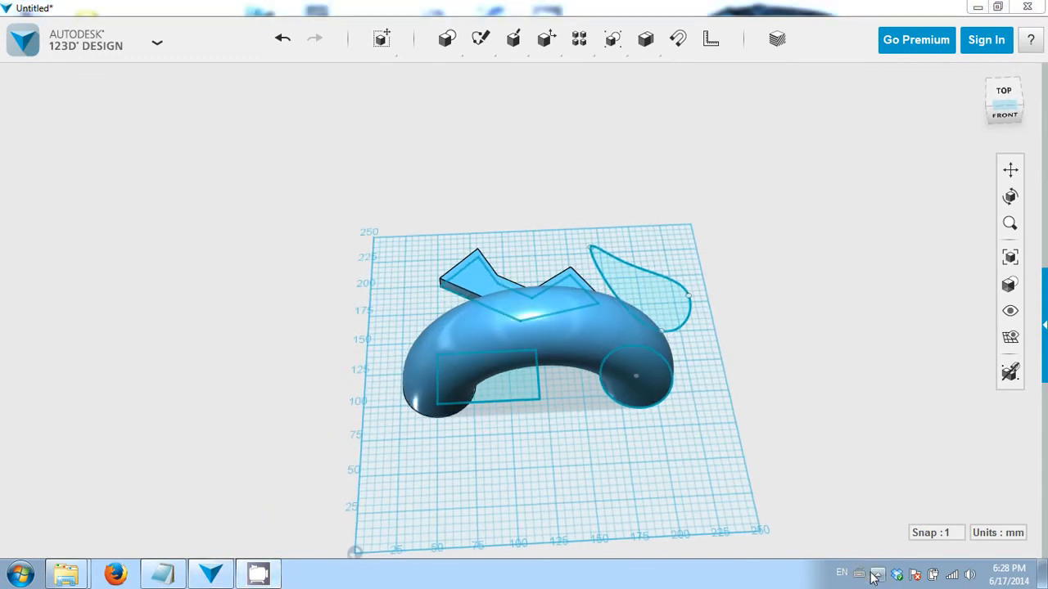